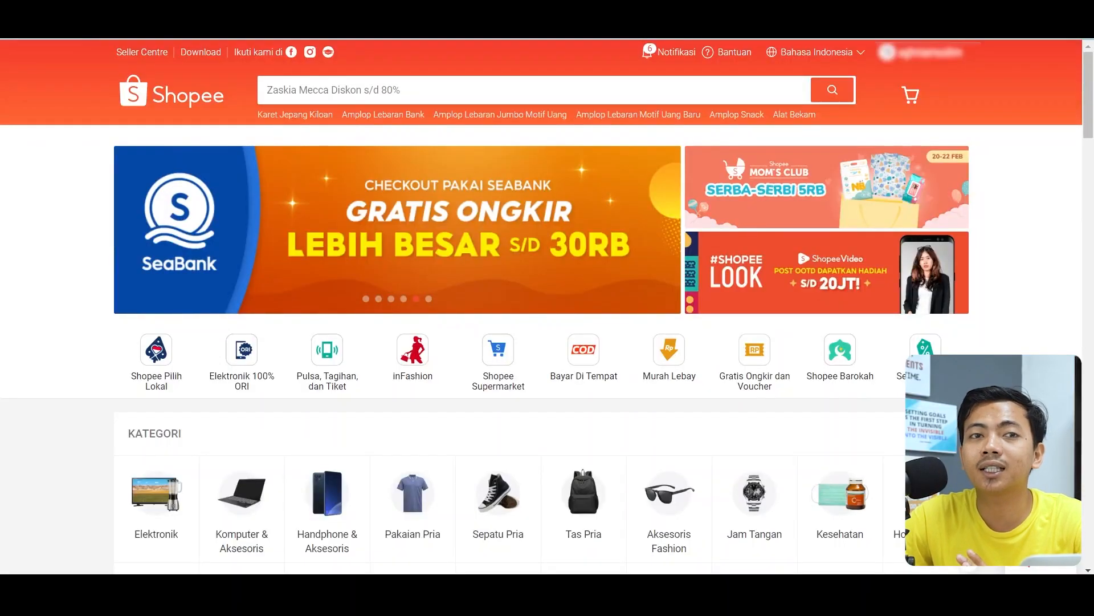
- Open the Seller Centre's shop promotions and start creating a new Flash Sale Toko Saya
left_click(142, 52)
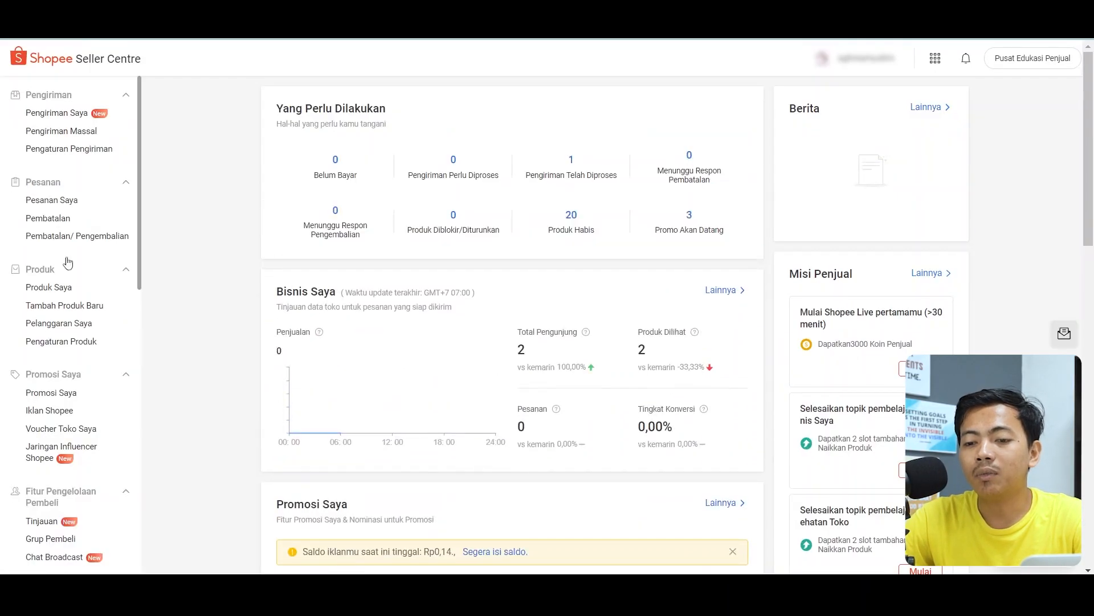
left_click(41, 393)
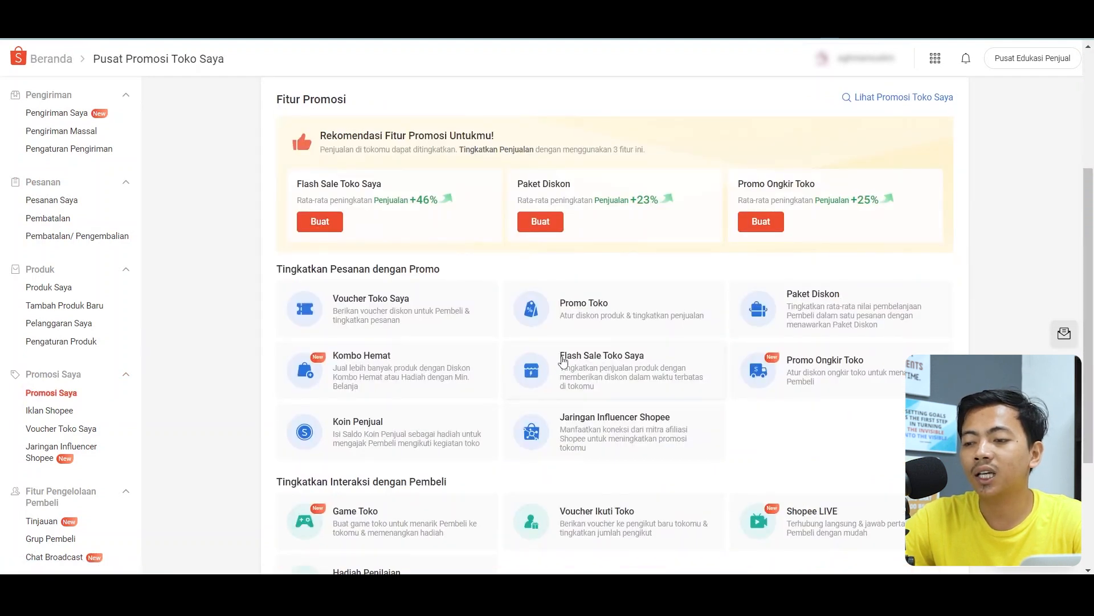
left_click(563, 360)
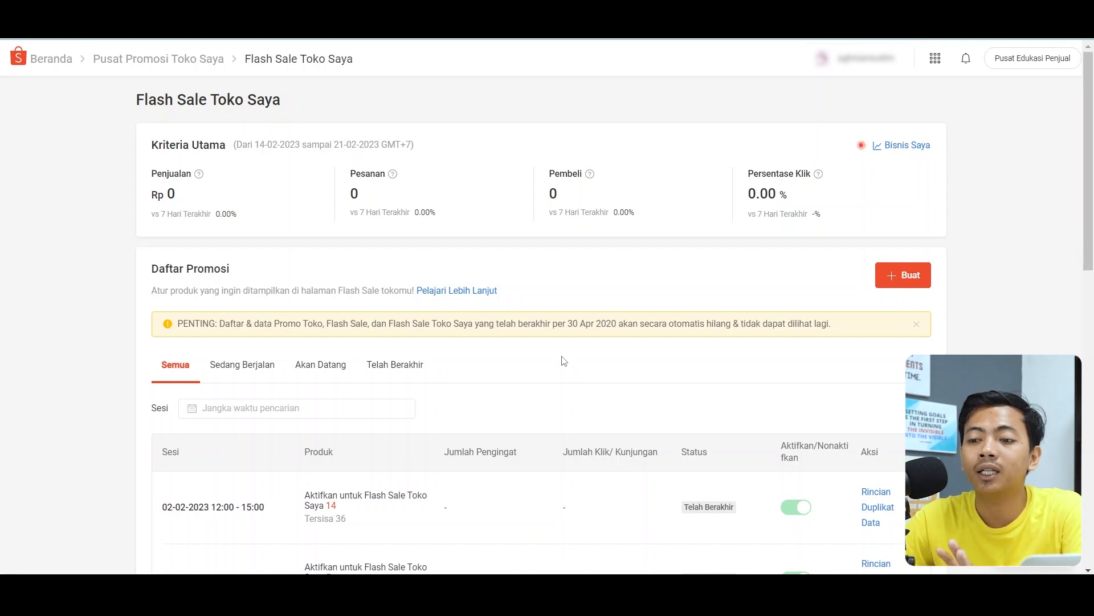
scroll(564, 361, "down", 1)
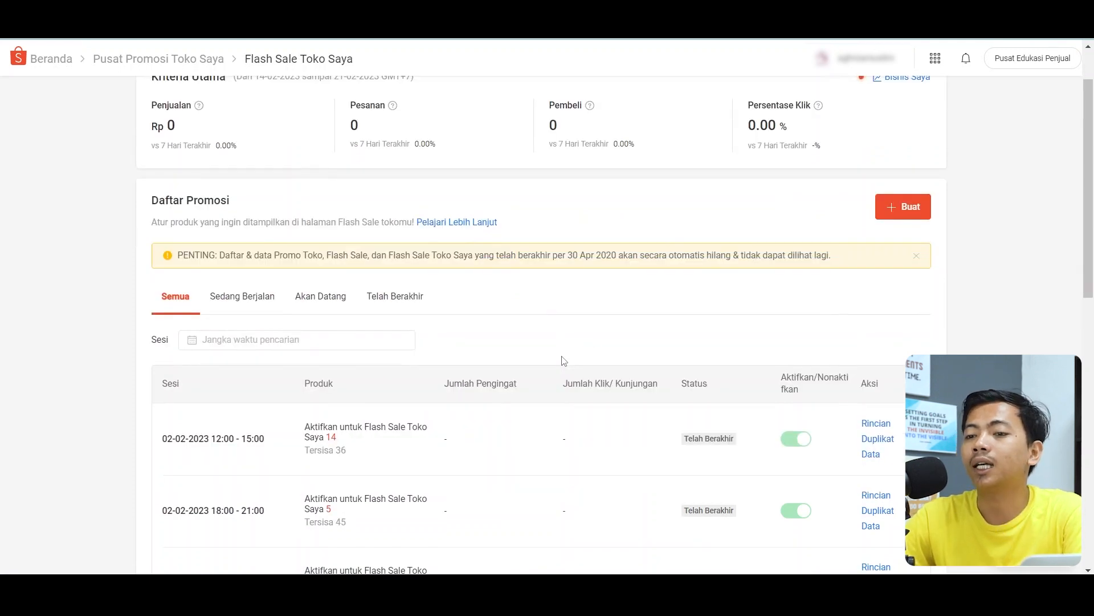
left_click(900, 208)
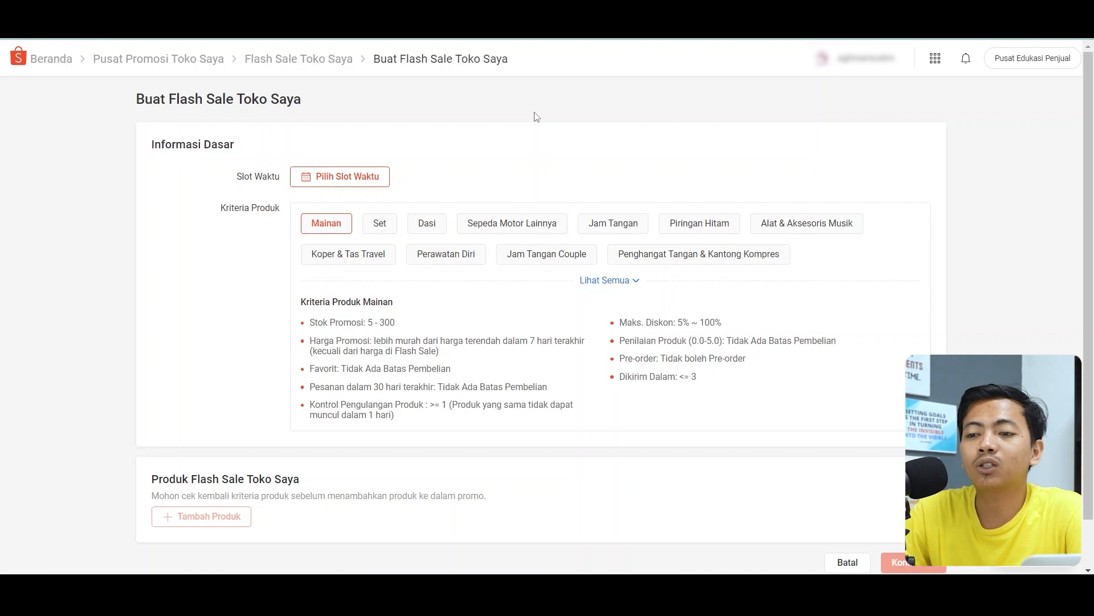
- Set the flash sale time slot to 22 February 2023, 12:00 to 18:00
left_click(361, 175)
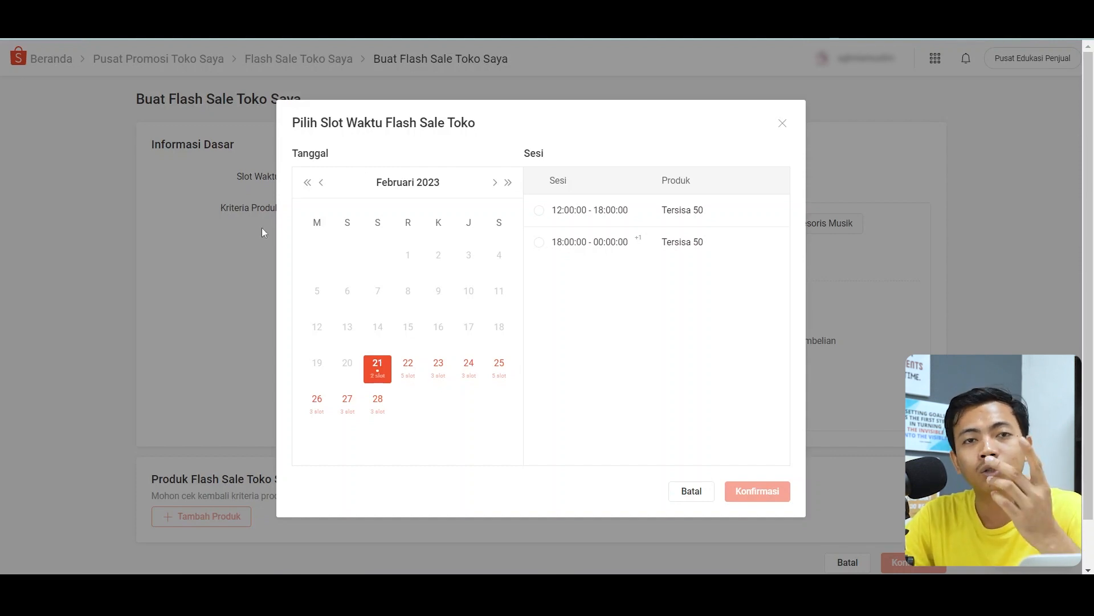
left_click(408, 377)
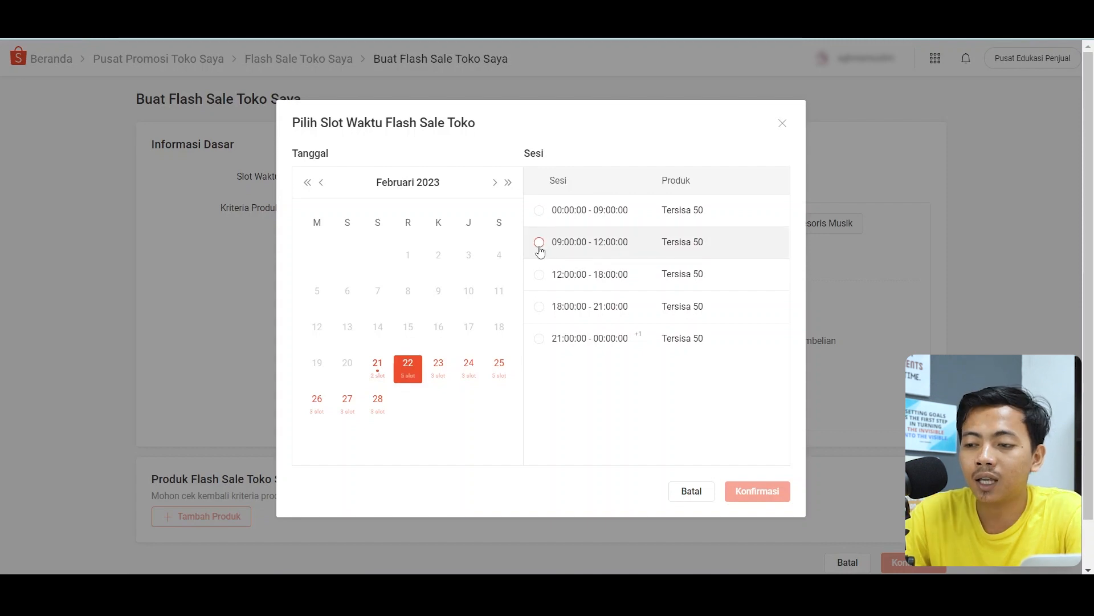
left_click(539, 276)
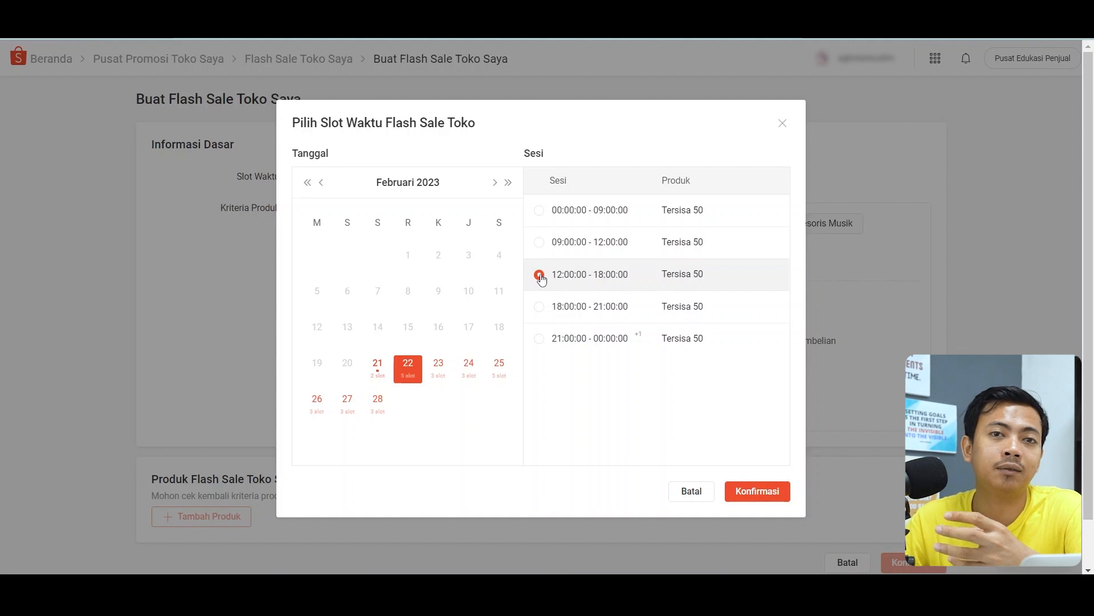
left_click(747, 499)
- Expand the full list of product criteria categories and select Pakaian Muslim Wanita
scroll(631, 285, "down", 2)
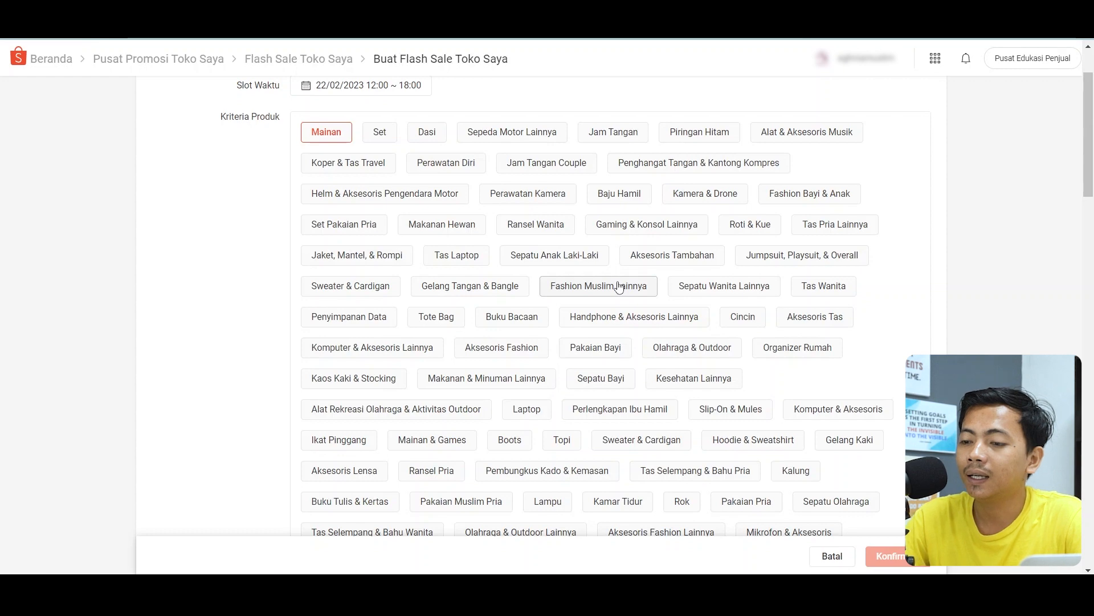
scroll(619, 286, "down", 1)
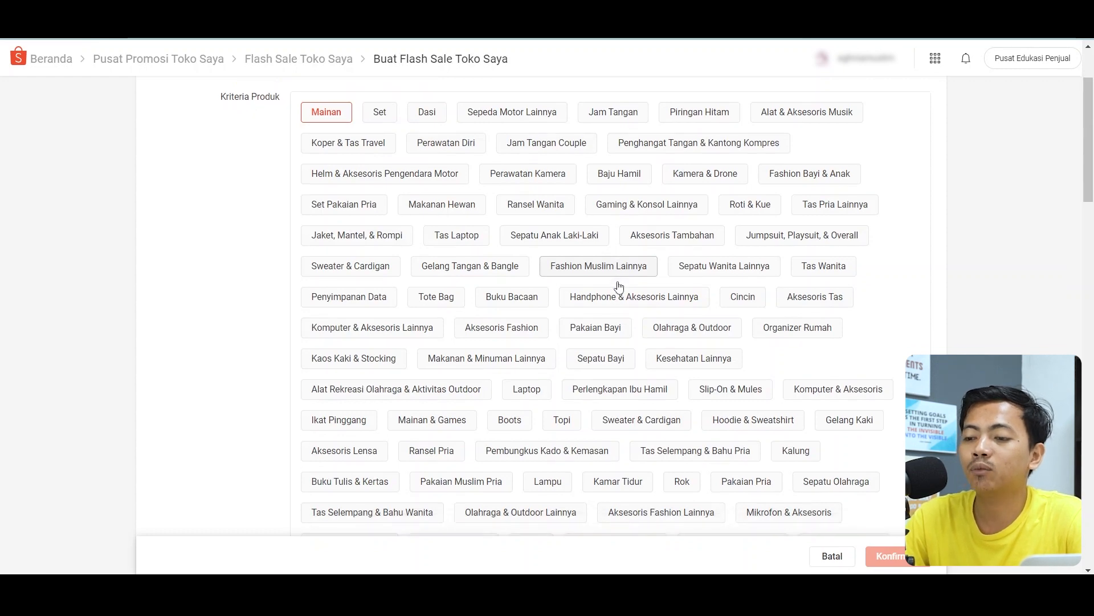
scroll(620, 286, "down", 2)
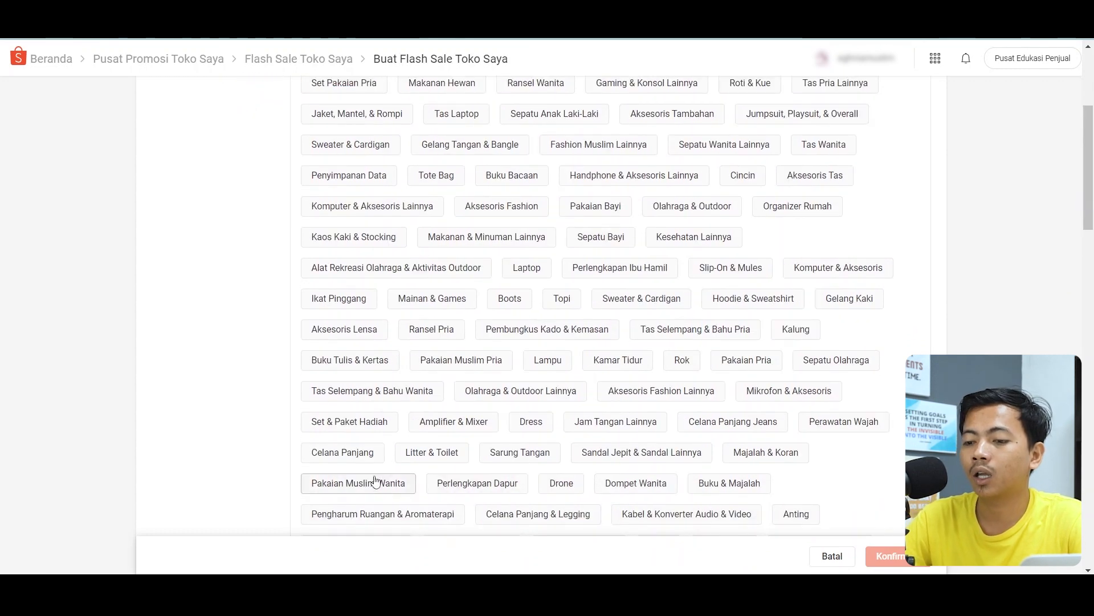
left_click(376, 482)
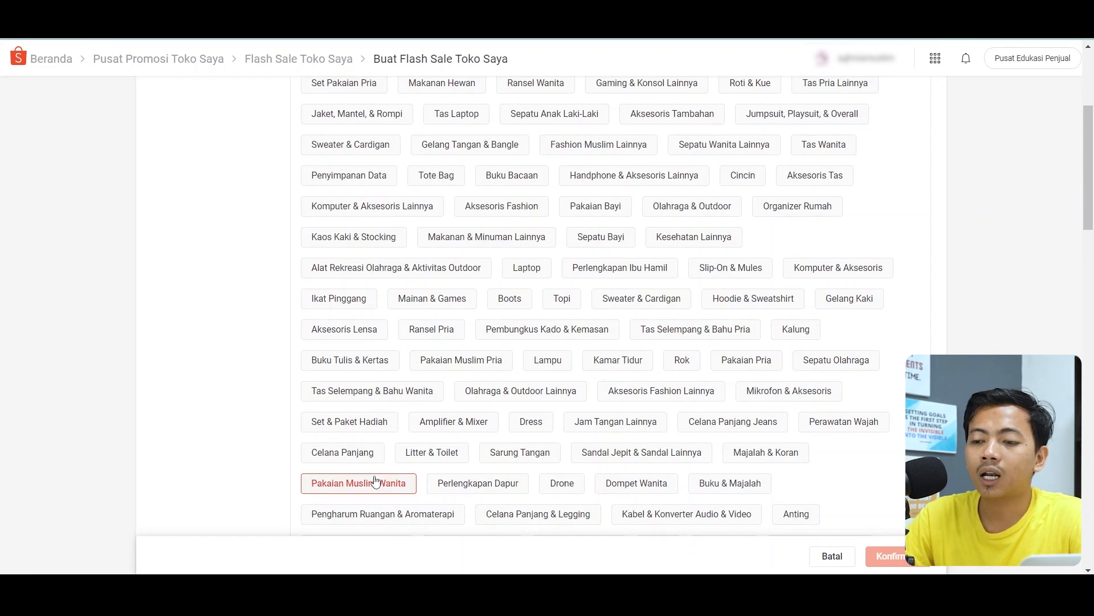
- Add five products to the flash sale, from the Rp40000 item through the Rp32590 item in the product list
scroll(375, 482, "down", 10)
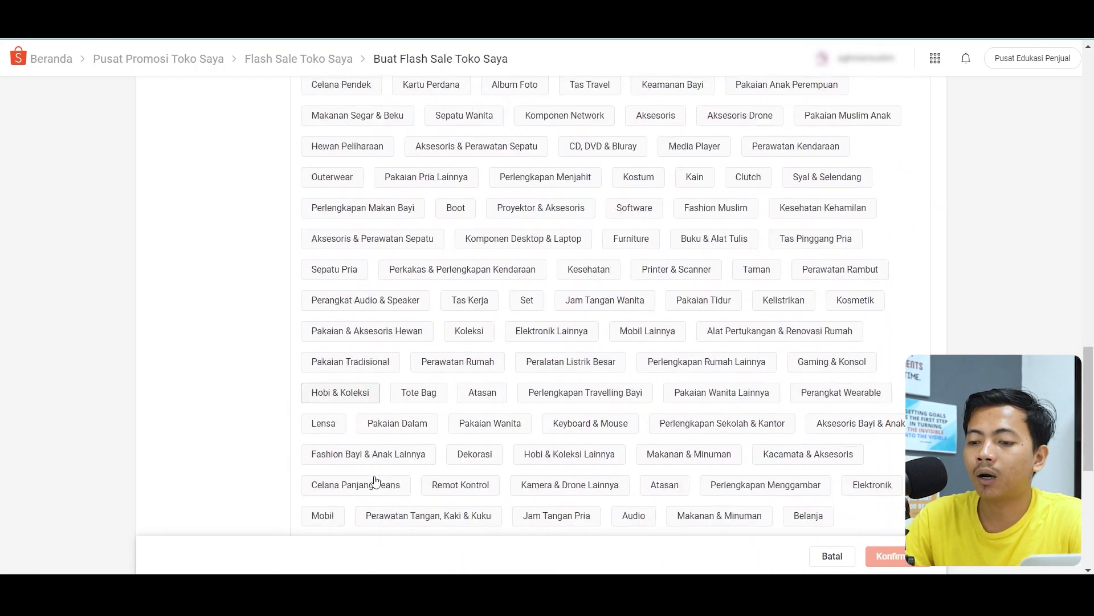
scroll(376, 476, "down", 3)
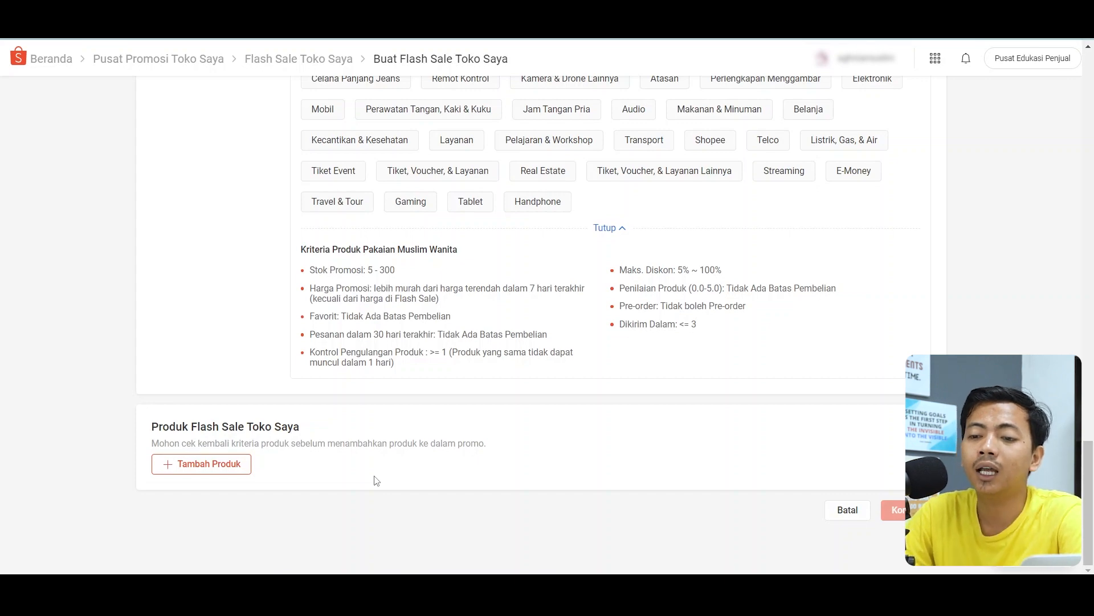
left_click(205, 469)
left_click(274, 213)
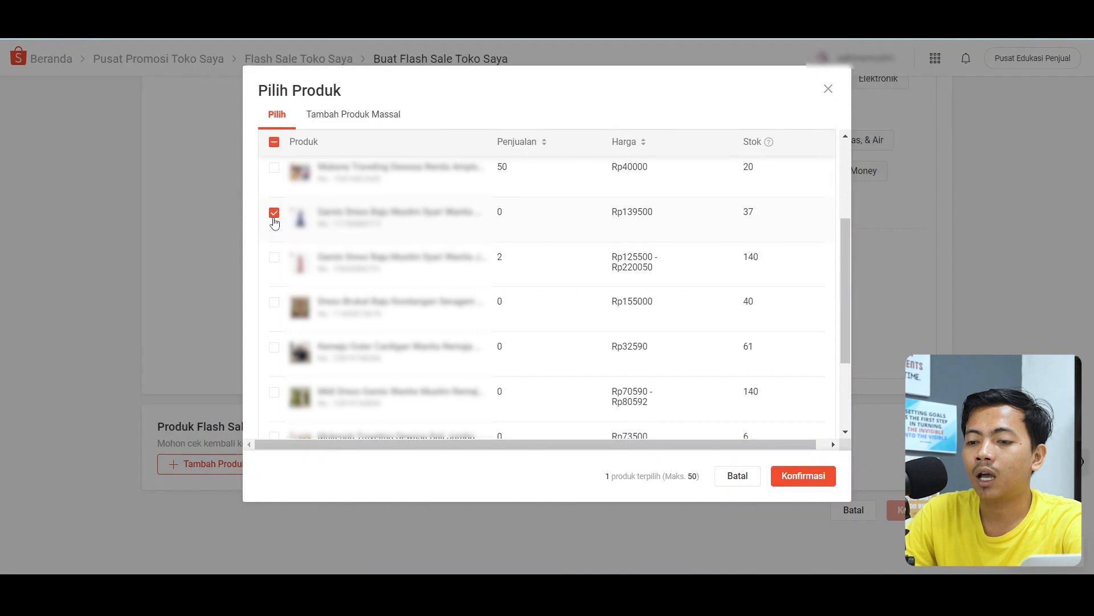
left_click(274, 303)
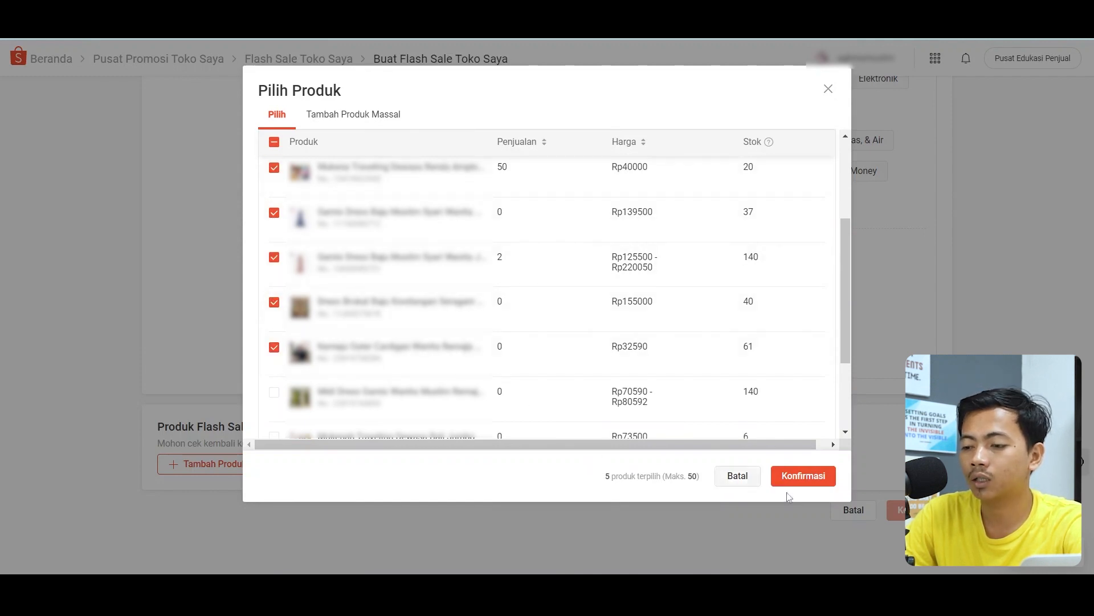
left_click(801, 490)
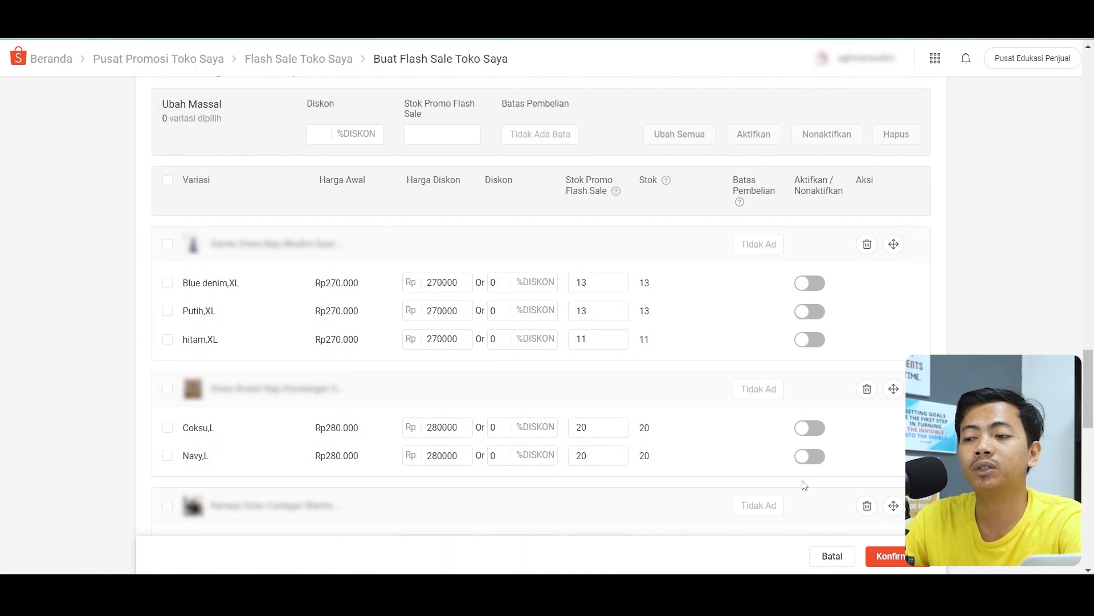
- Bulk-update all three variations of the first product with a 15% discount and a flash sale promo stock of 8
scroll(804, 485, "down", 10)
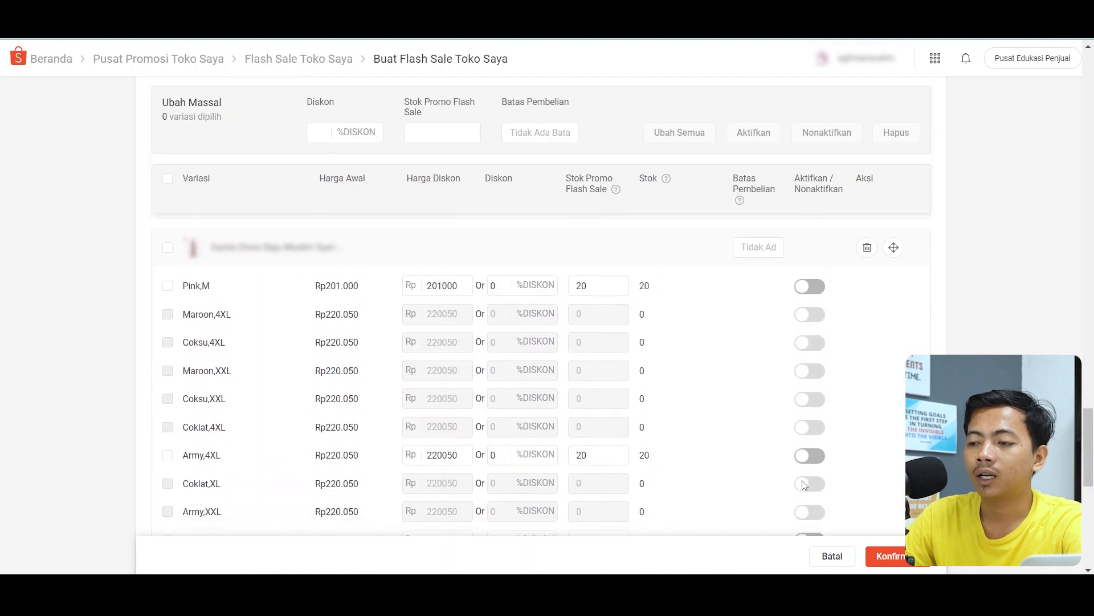
scroll(803, 485, "up", 1)
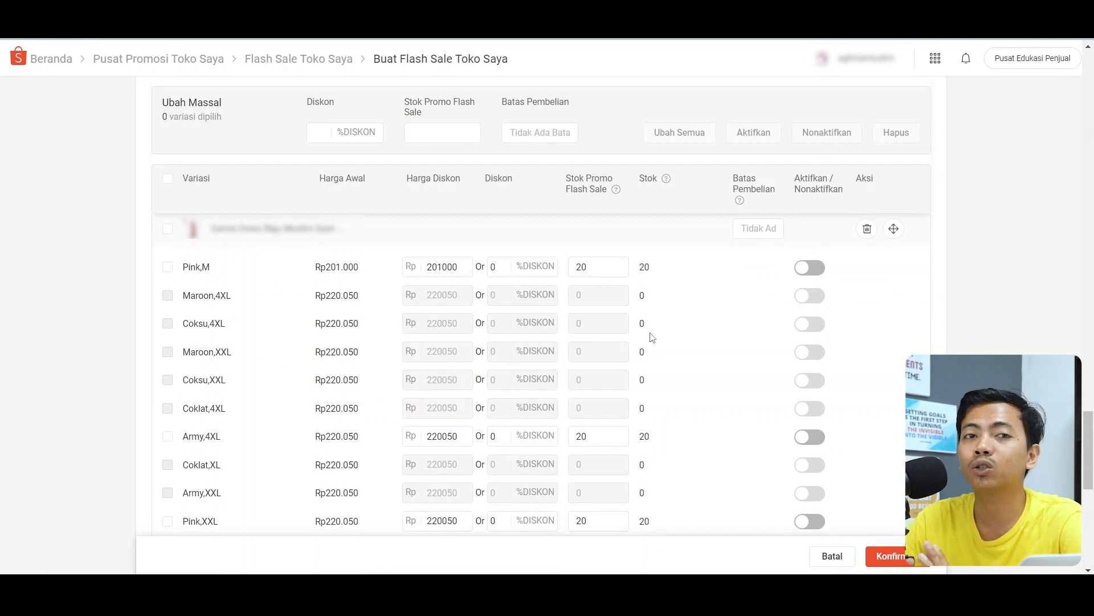
scroll(653, 337, "up", 10)
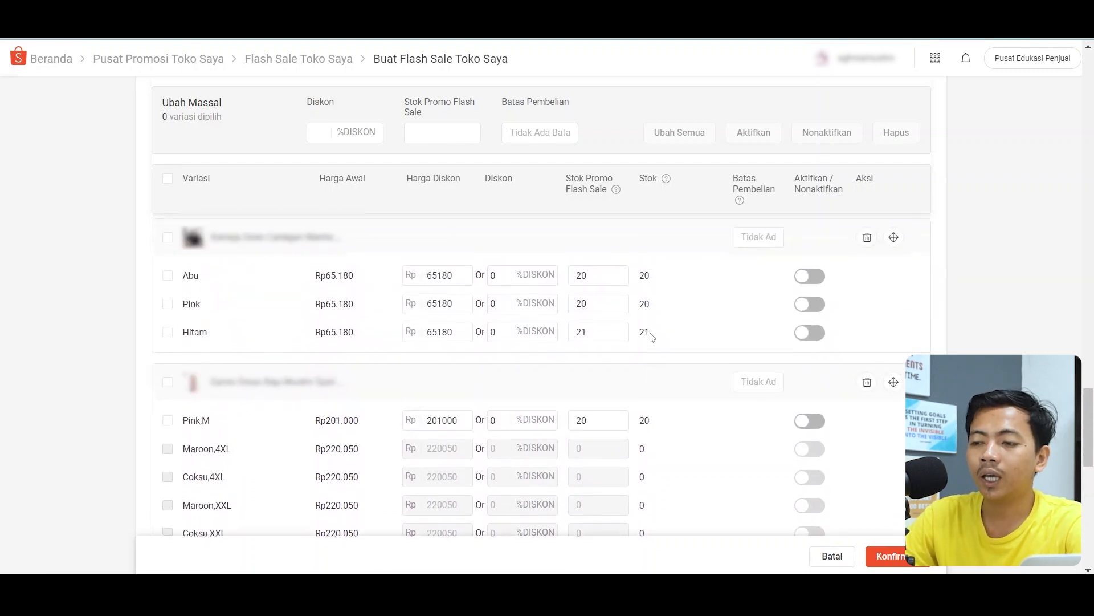
scroll(652, 337, "down", 1)
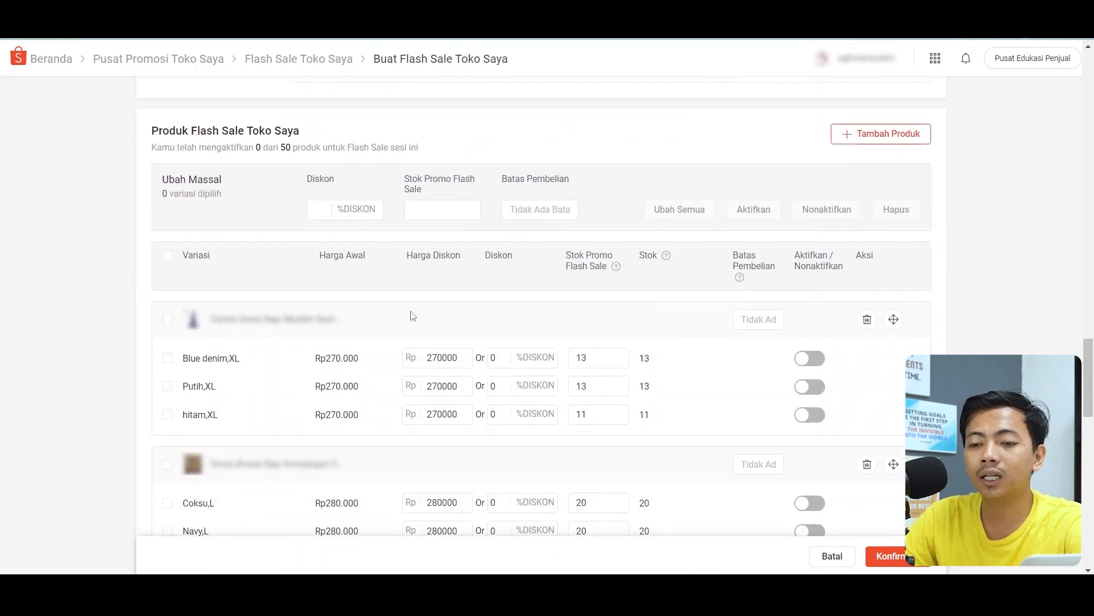
left_click(167, 319)
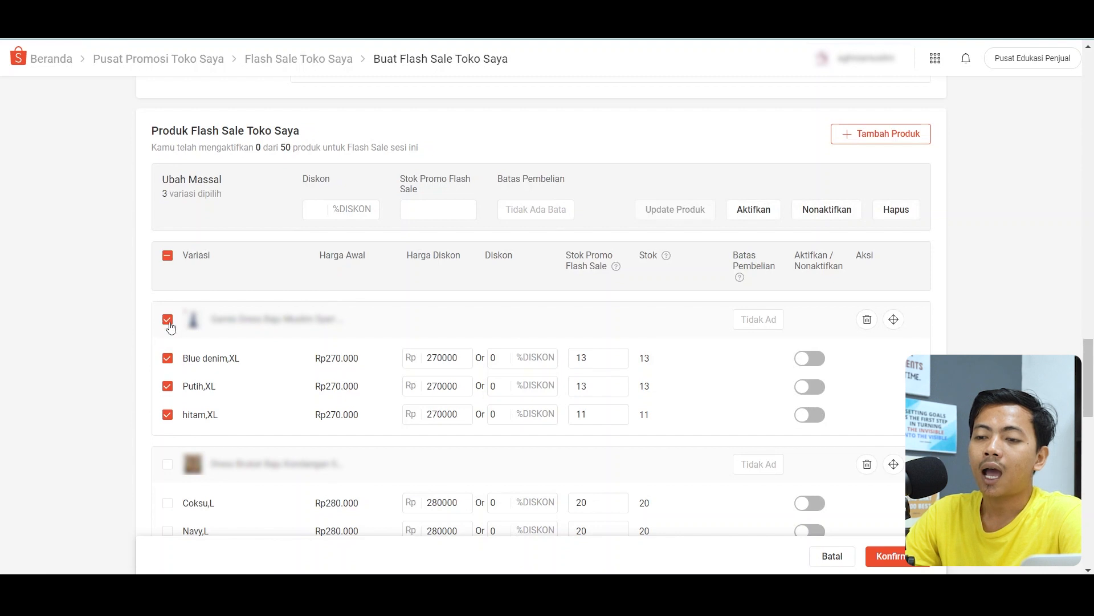
left_click(313, 209)
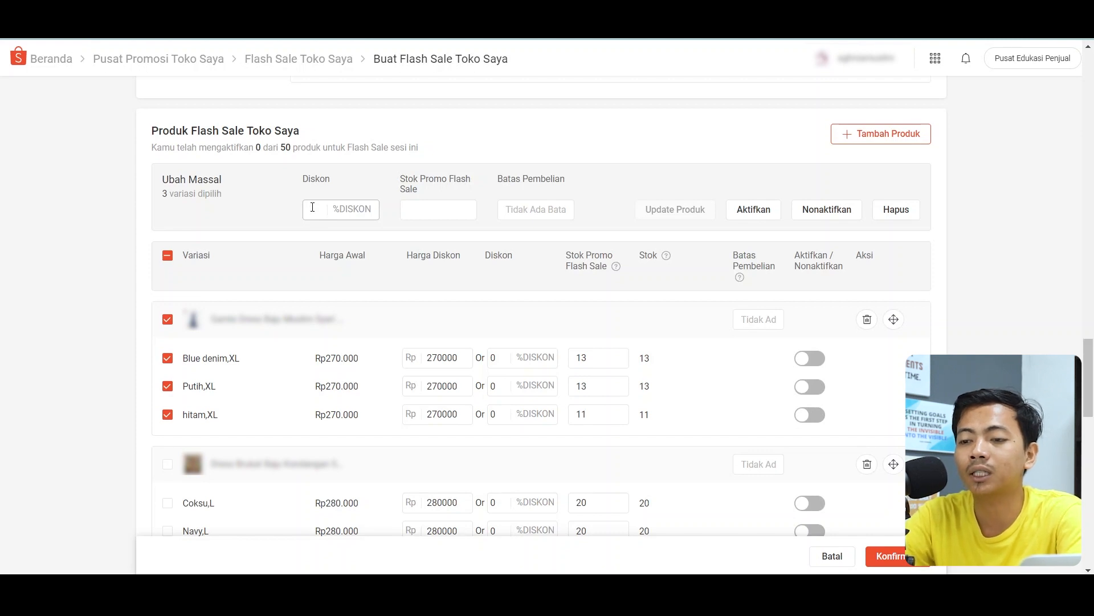
type("15")
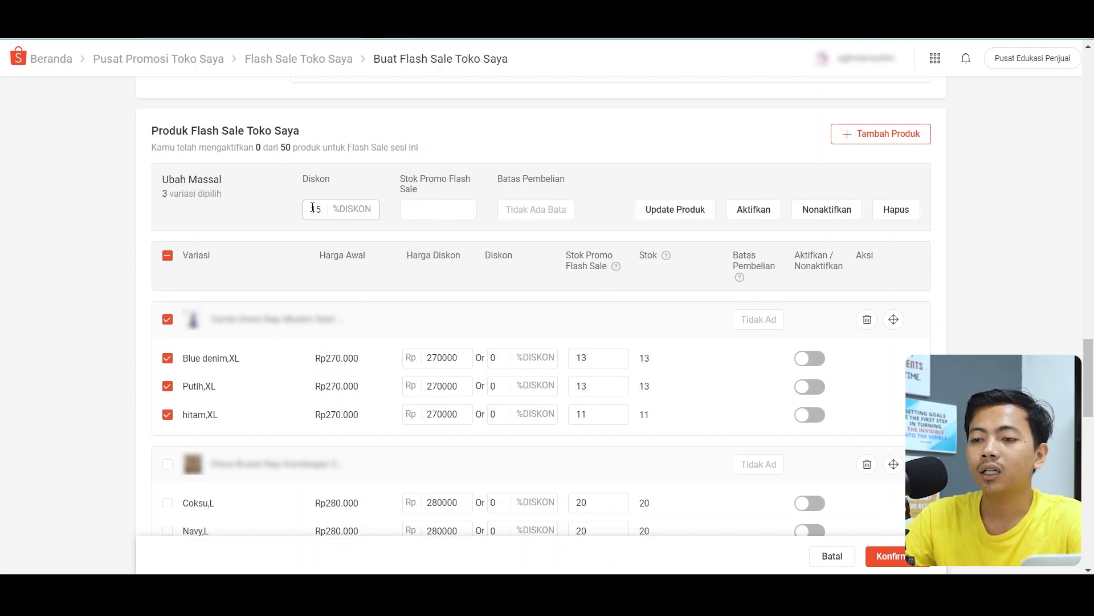
left_click(438, 209)
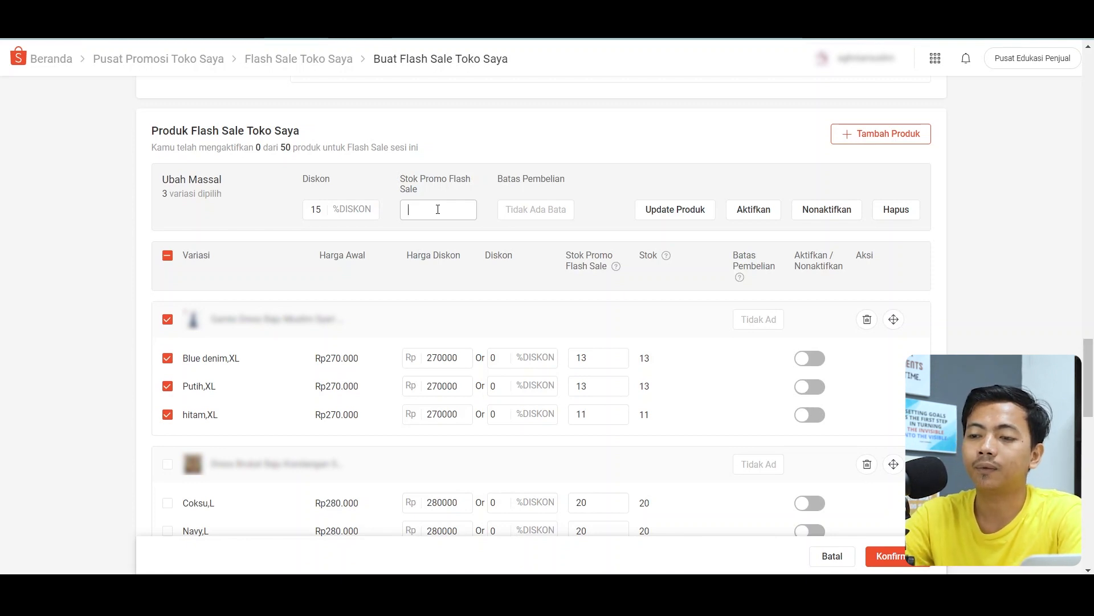
type("8")
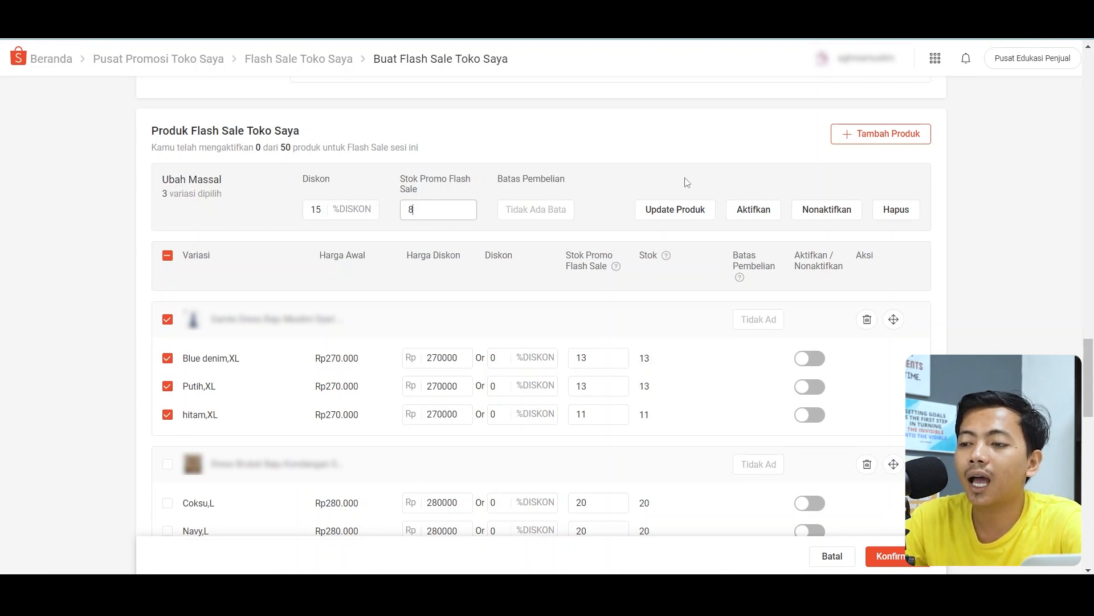
left_click(663, 221)
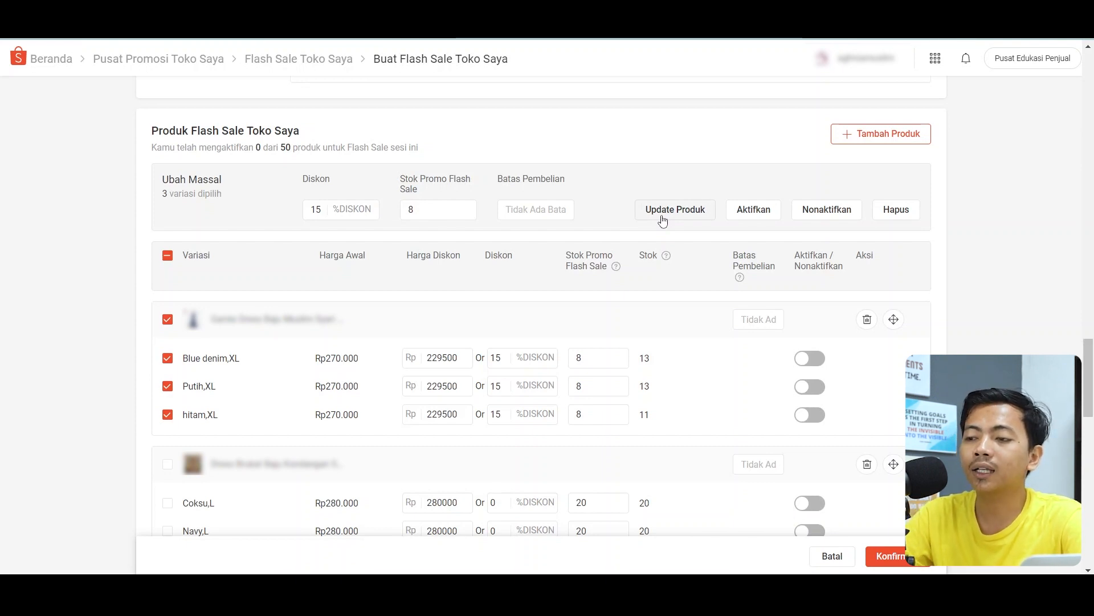
- Activate the three selected variations of the first product and confirm the flash sale
left_click(757, 212)
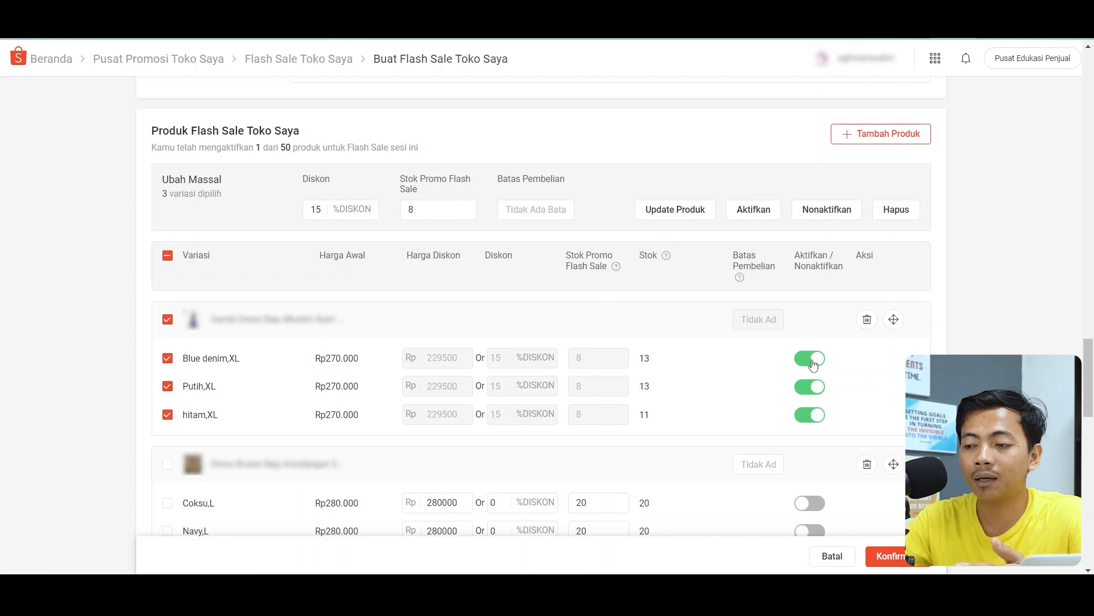
scroll(813, 365, "down", 5)
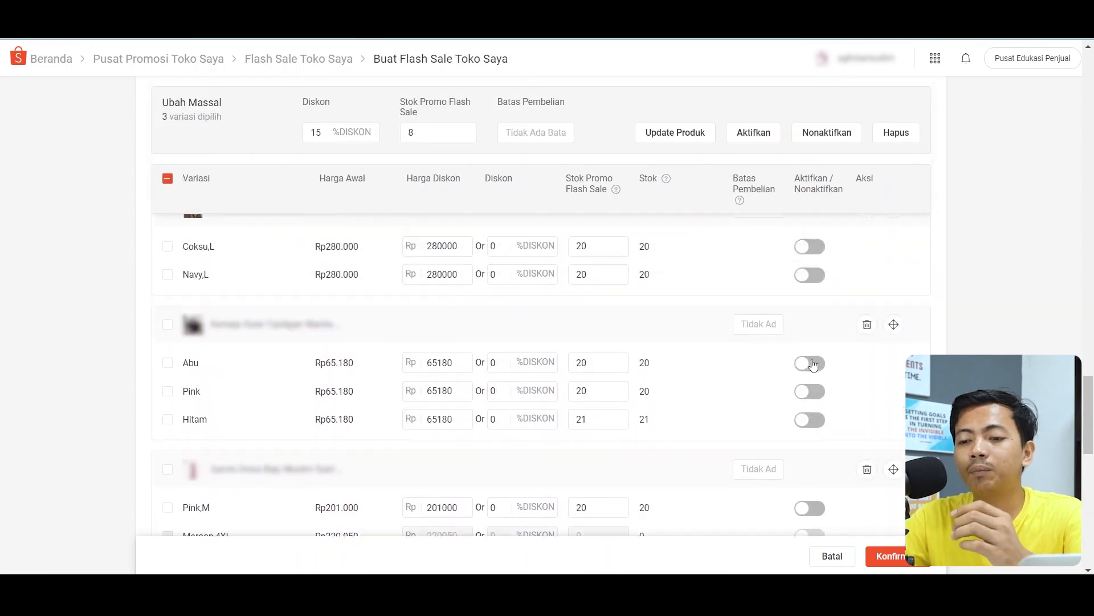
scroll(814, 365, "up", 4)
scroll(814, 365, "down", 10)
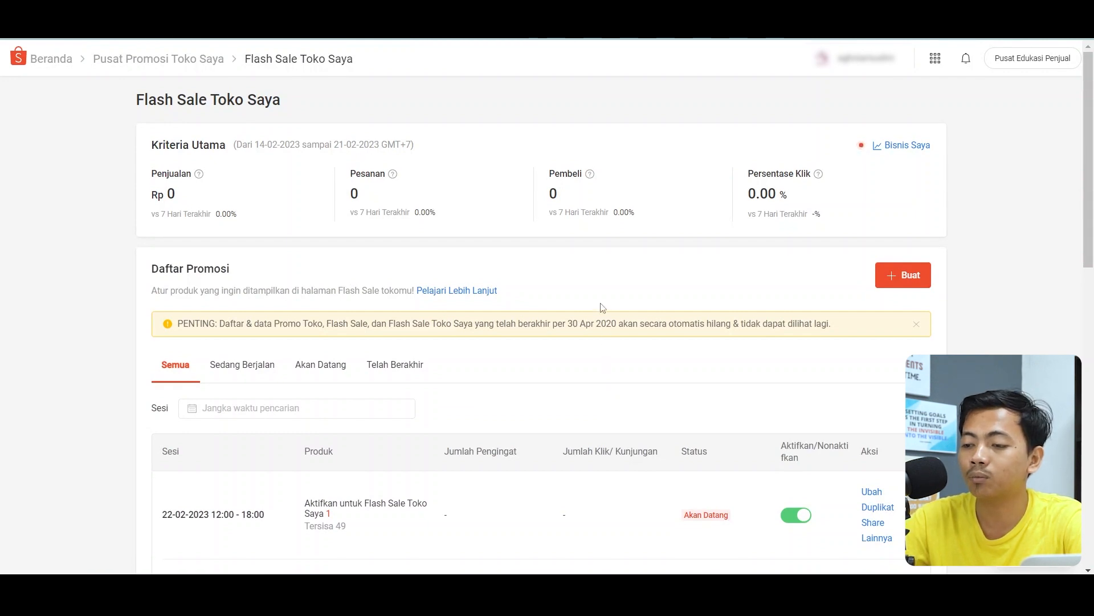
- Examine the flash sale promotion list, comparing the new 22-02-2023 session with the earlier sessions
scroll(576, 425, "down", 1)
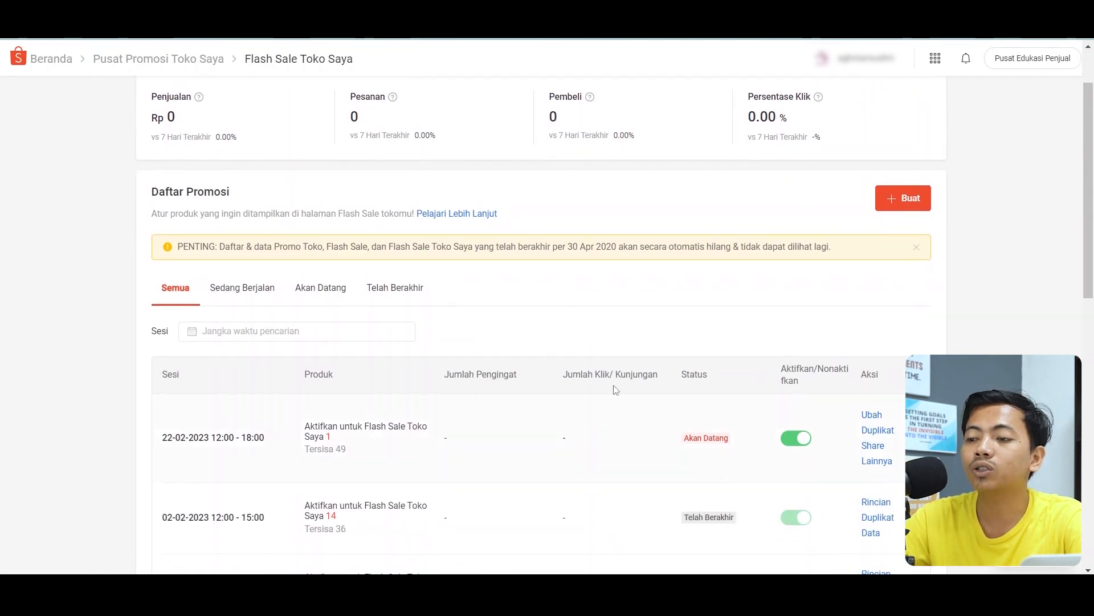
scroll(570, 402, "down", 3)
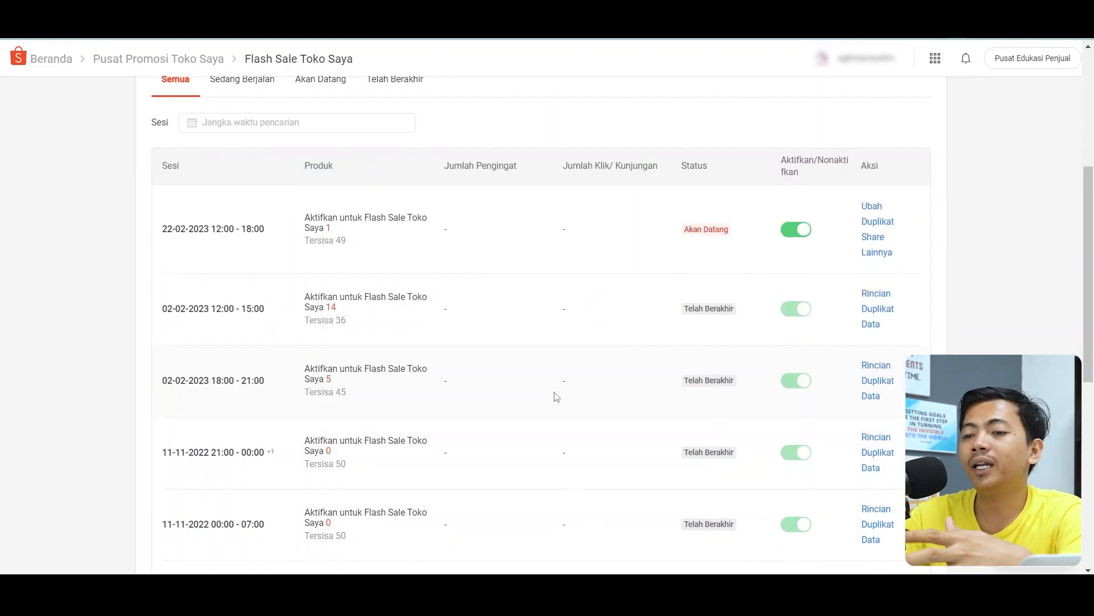
scroll(557, 397, "down", 2)
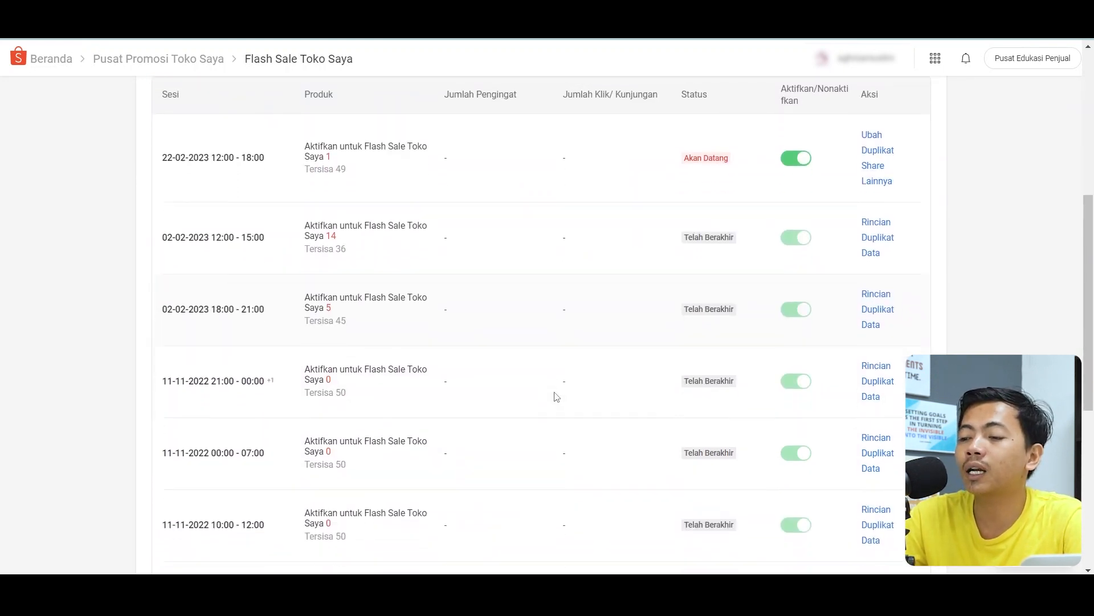
scroll(557, 396, "down", 5)
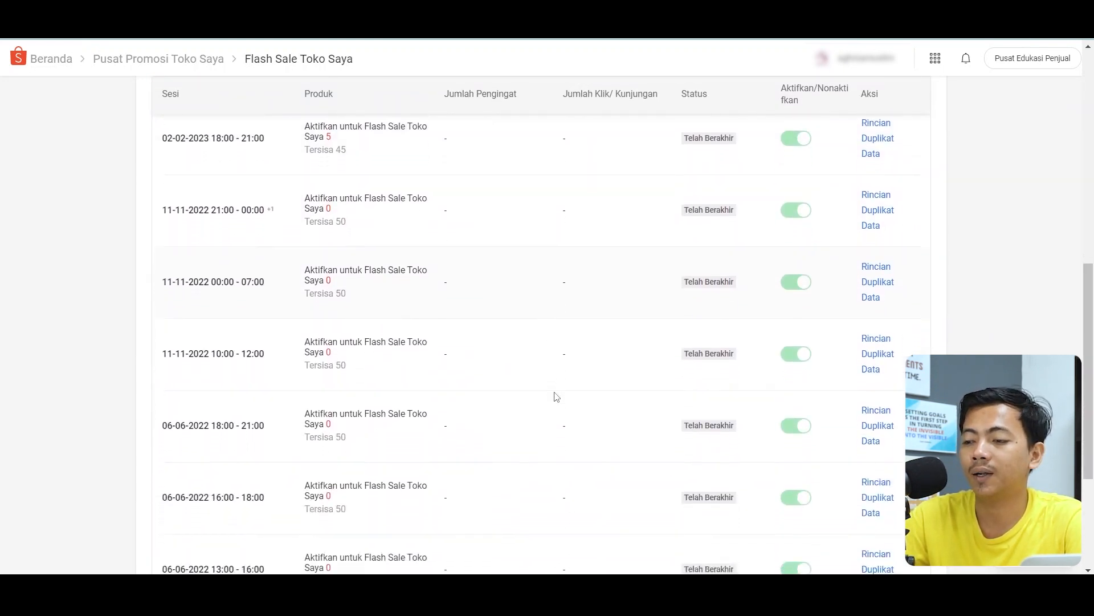
scroll(557, 396, "up", 3)
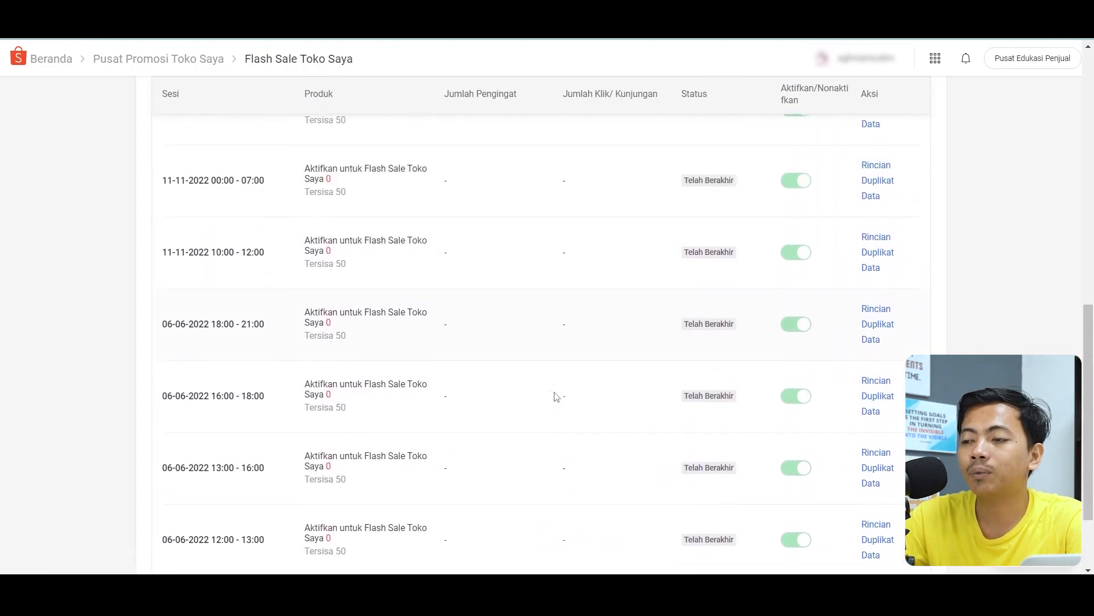
scroll(556, 396, "up", 3)
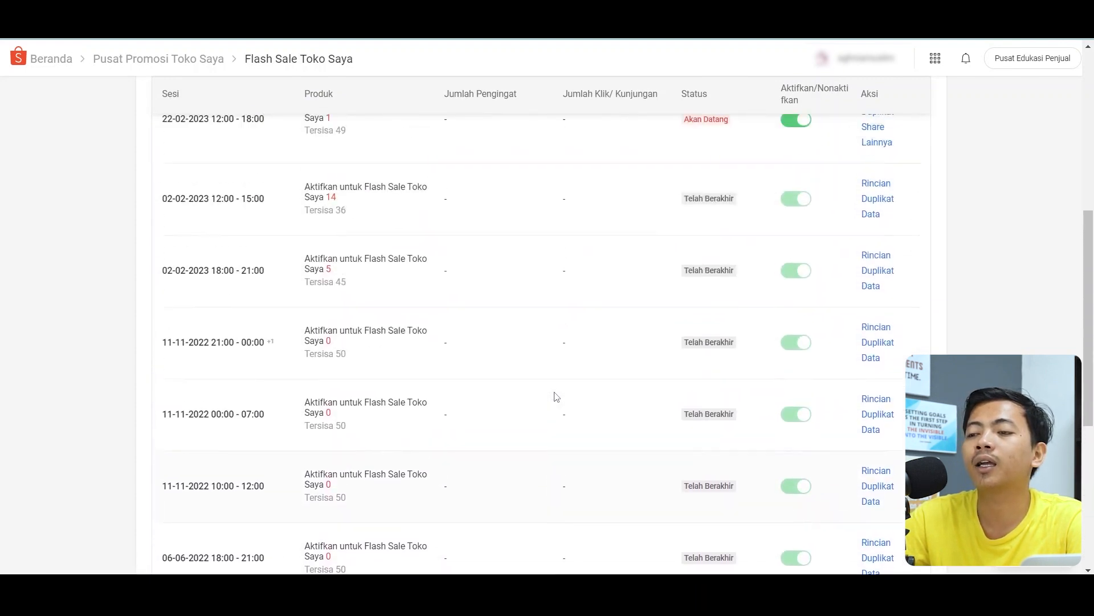